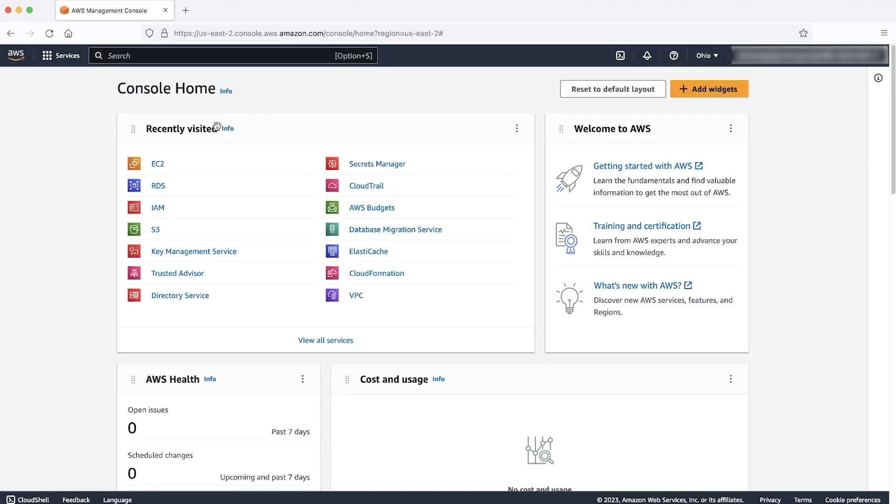
Step: Find RDS in the AWS console and open the sqltest2019 database instance details
left_click(167, 56)
type("rds")
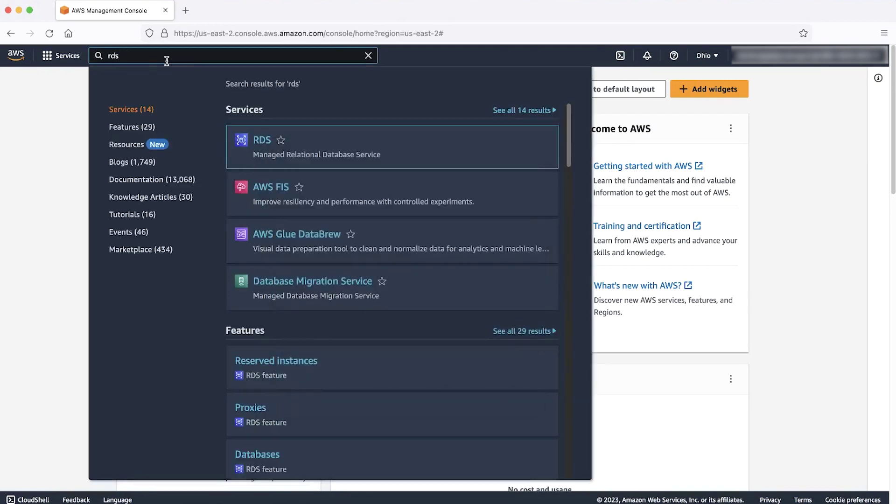
left_click(260, 140)
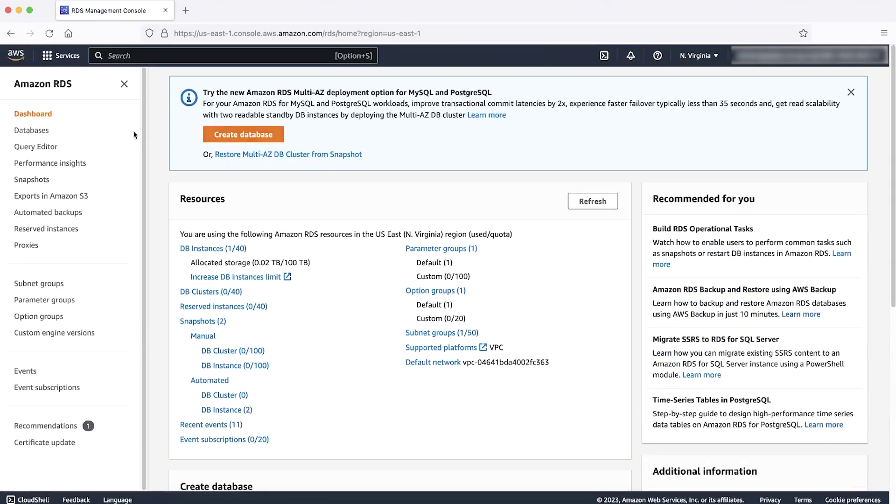
left_click(32, 131)
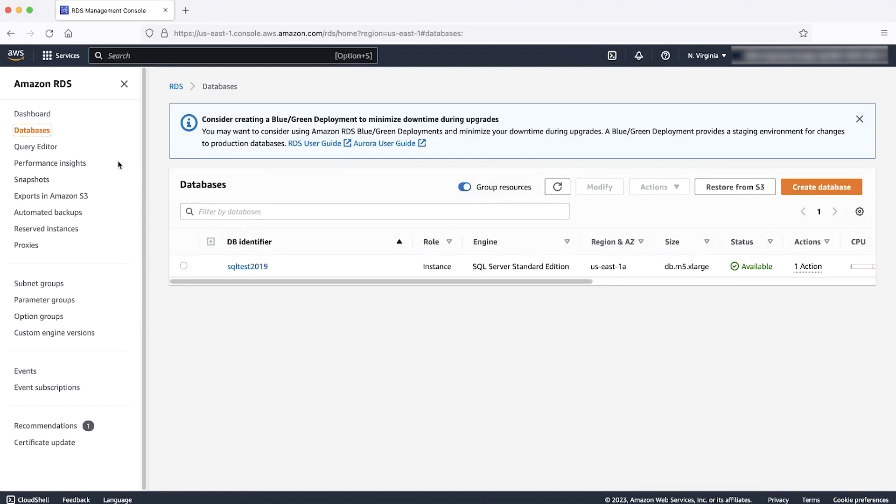
left_click(247, 266)
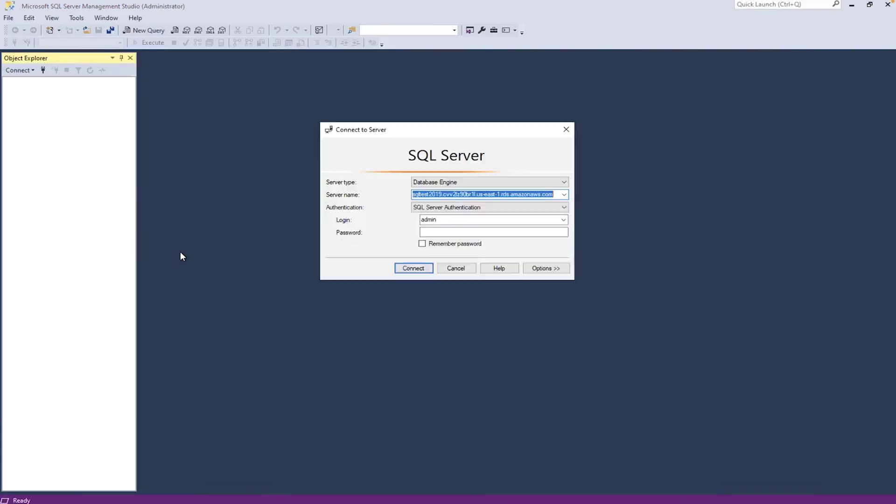
Step: Log in to sqltest2019 as admin and show the Jobs folder under SQL Server Agent
left_click(442, 233)
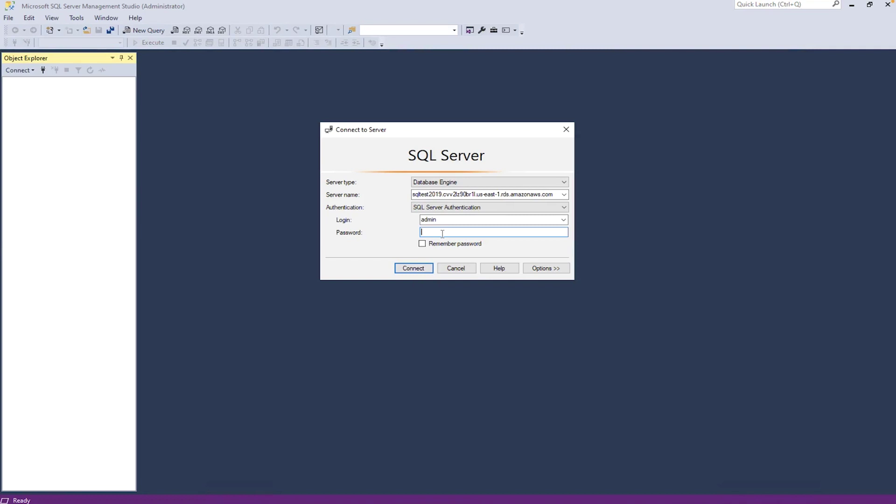
type("**********")
left_click(422, 272)
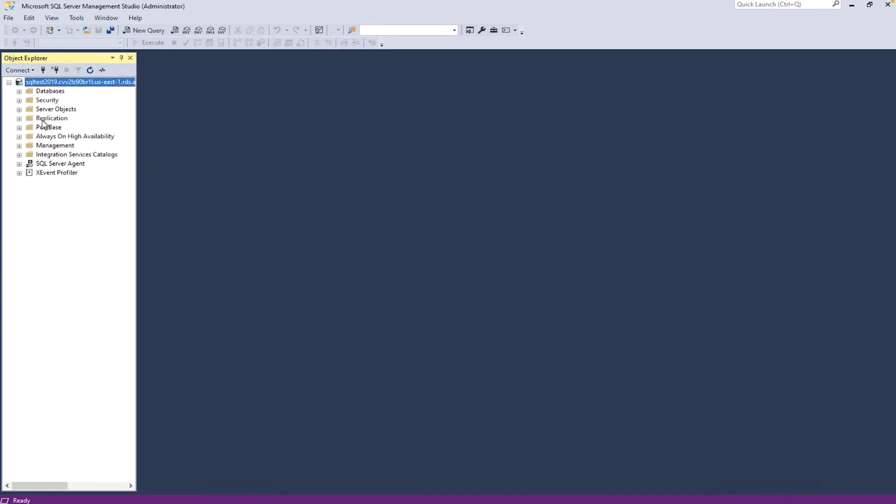
left_click(19, 164)
left_click(53, 174)
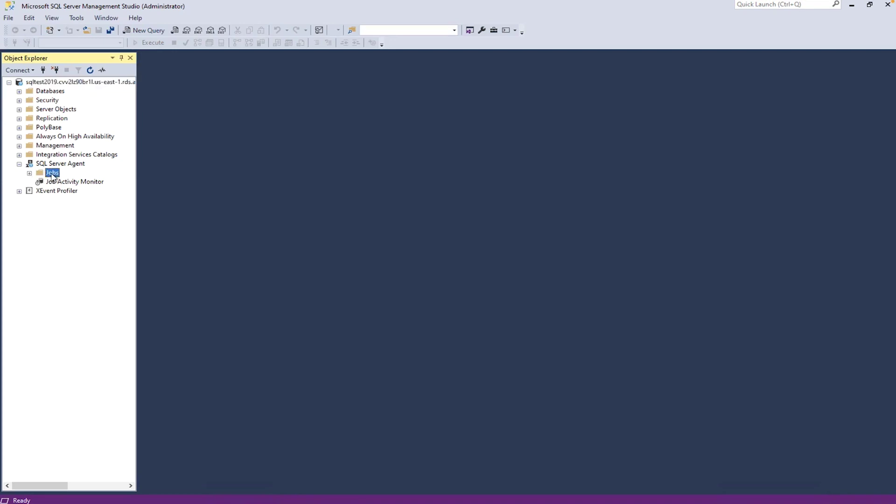
Step: Create job Indexrebuild_job with category Database Maintenance and an index-rebuild description
right_click(52, 173)
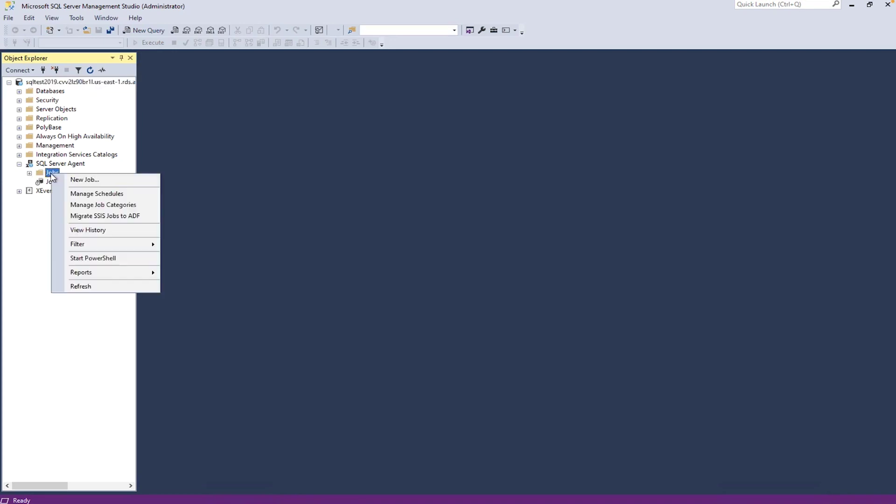
left_click(82, 180)
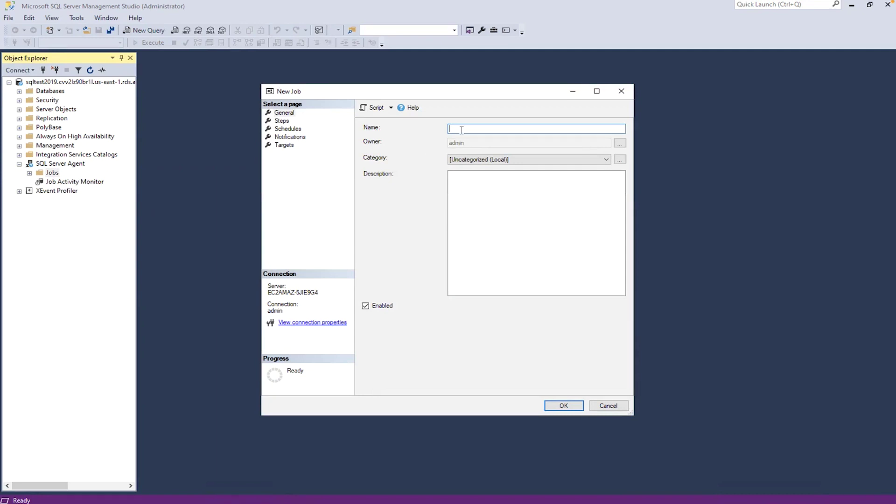
type("Indexrebuild_job")
left_click(575, 163)
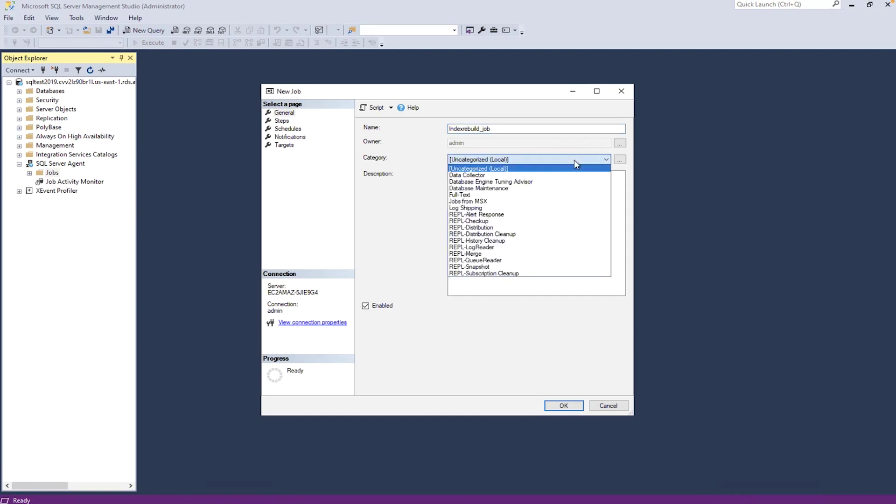
left_click(535, 190)
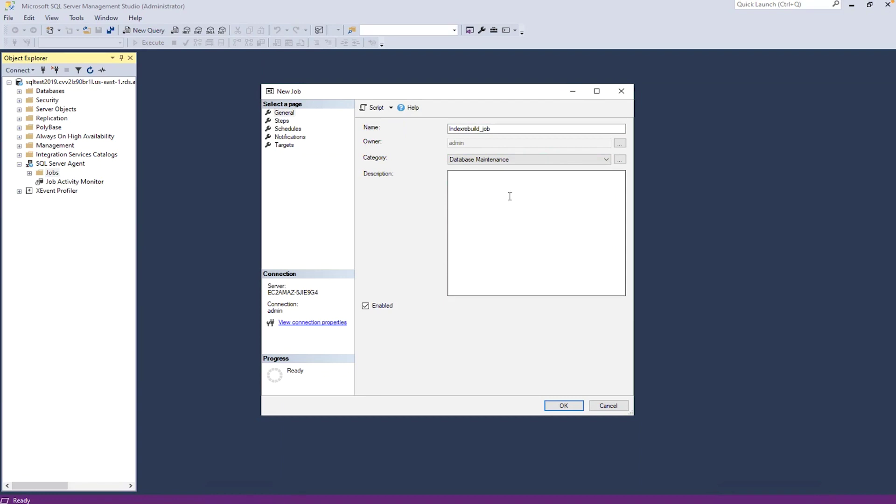
left_click(510, 197)
type("RDS for SQL Server agent job for index rebuild")
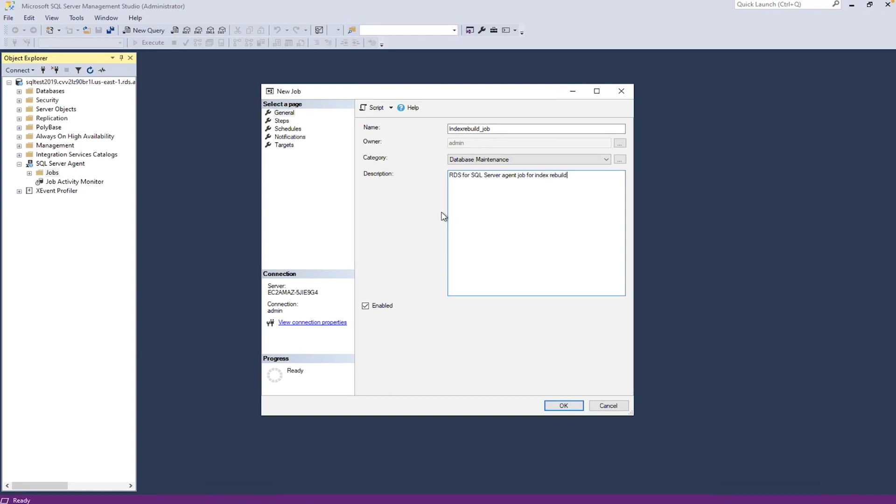
left_click(281, 121)
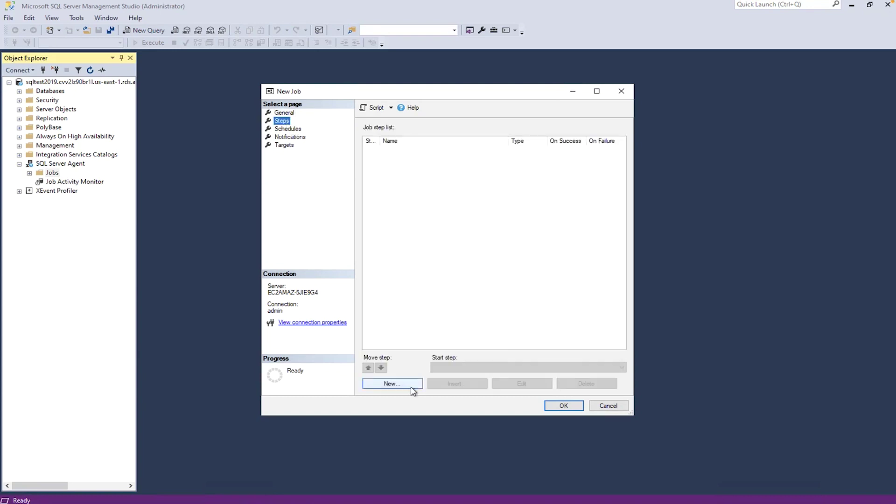
Step: Add step 'Index Rebuild' running the pasted T-SQL rebuild script on database test
left_click(393, 384)
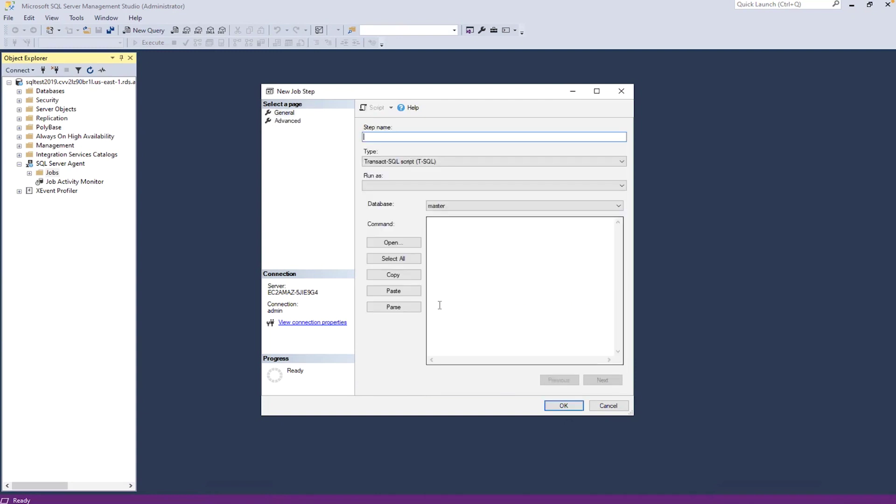
type("Index Rebuild")
left_click(465, 205)
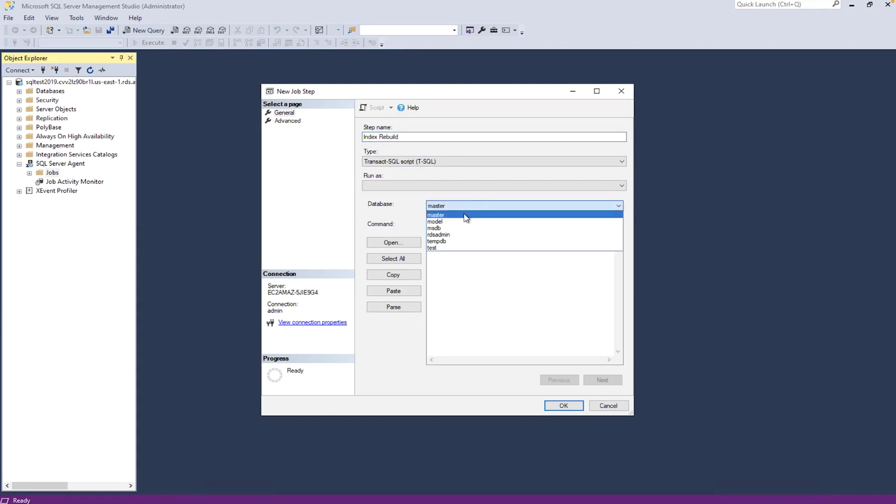
left_click(461, 248)
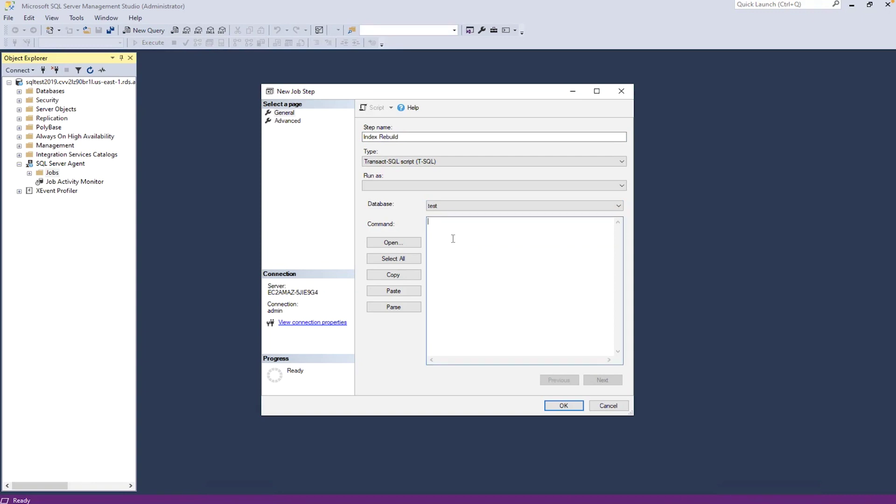
key("ctrl+v")
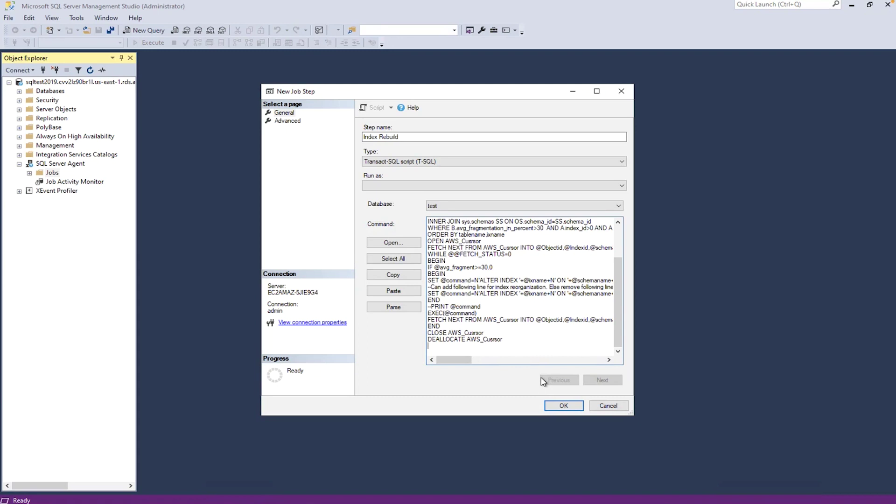
left_click(563, 406)
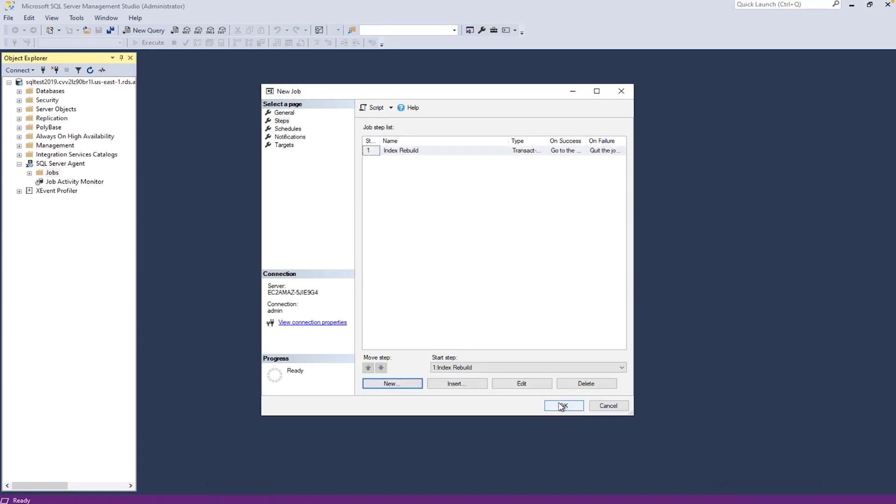
Step: Attach schedule 'Rebuild Schedule', weekly Sundays at 4:00 PM, and save Indexrebuild_job
left_click(288, 129)
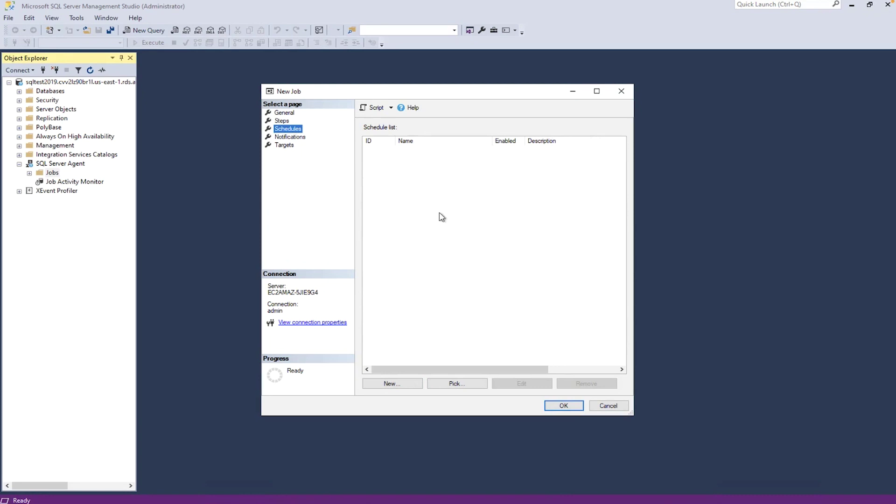
left_click(392, 384)
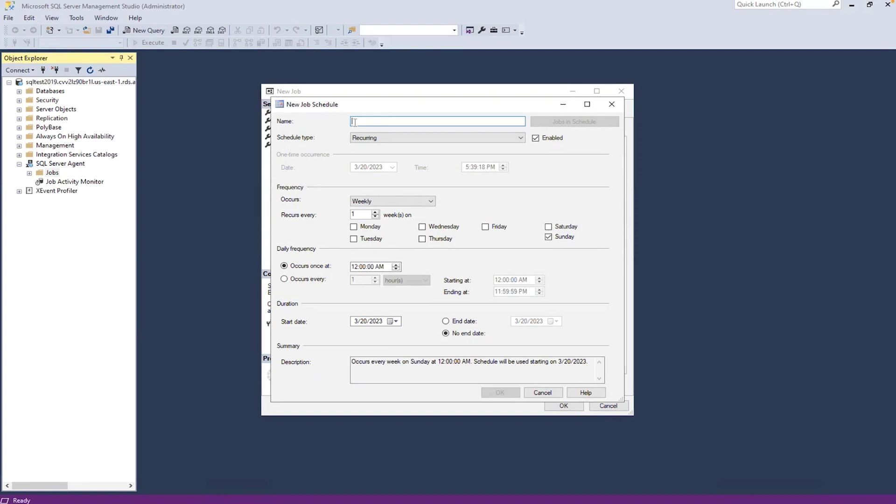
type("Rebuild Schedule")
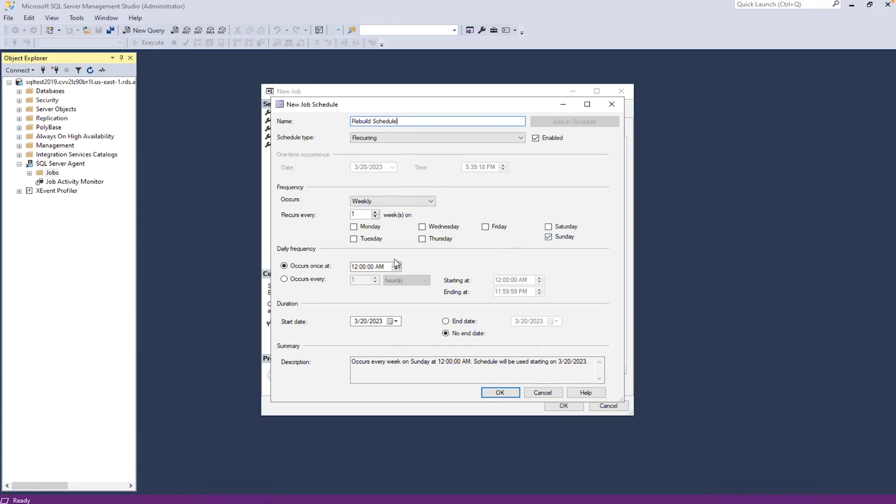
left_click(359, 267)
type("4")
key("Right")
key("Right")
key("Right")
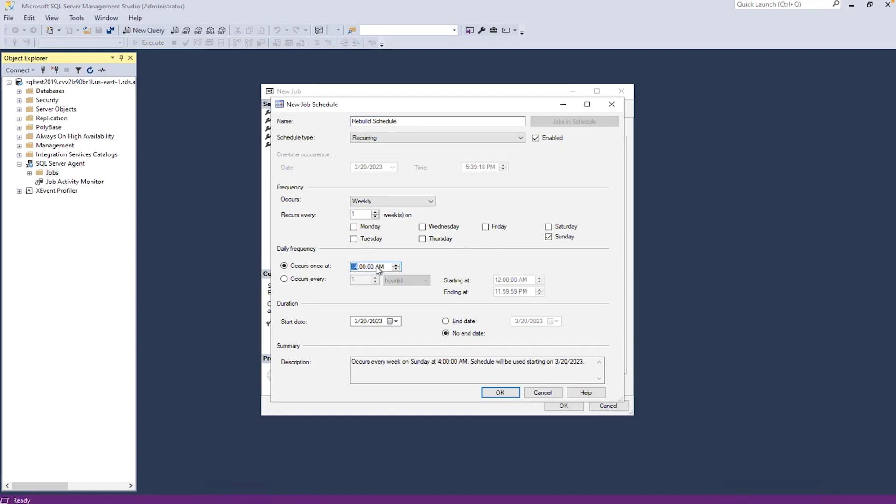
type("p")
left_click(500, 394)
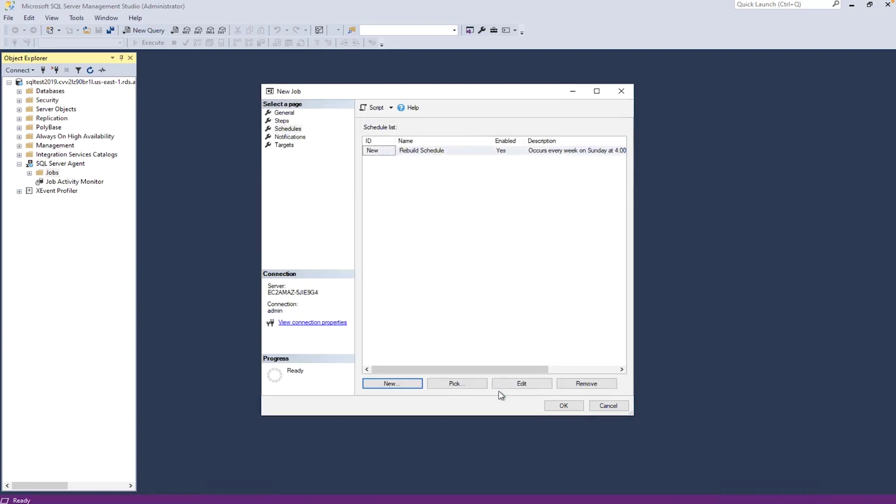
left_click(563, 407)
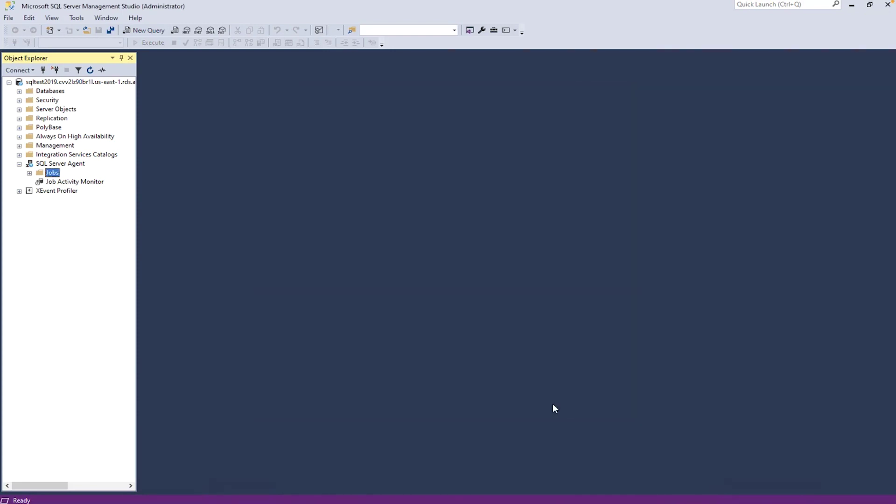
Step: Run Indexrebuild_job with Start Job at Step from SQL Server Agent's Jobs list
left_click(30, 173)
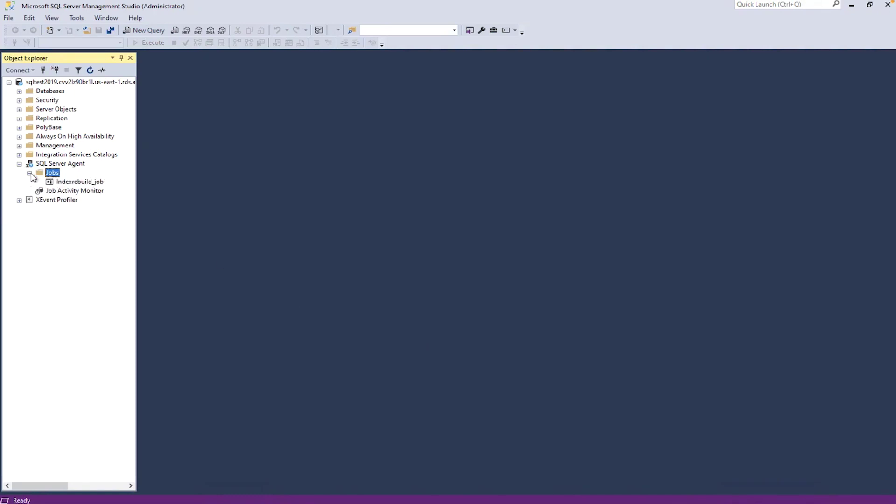
left_click(75, 184)
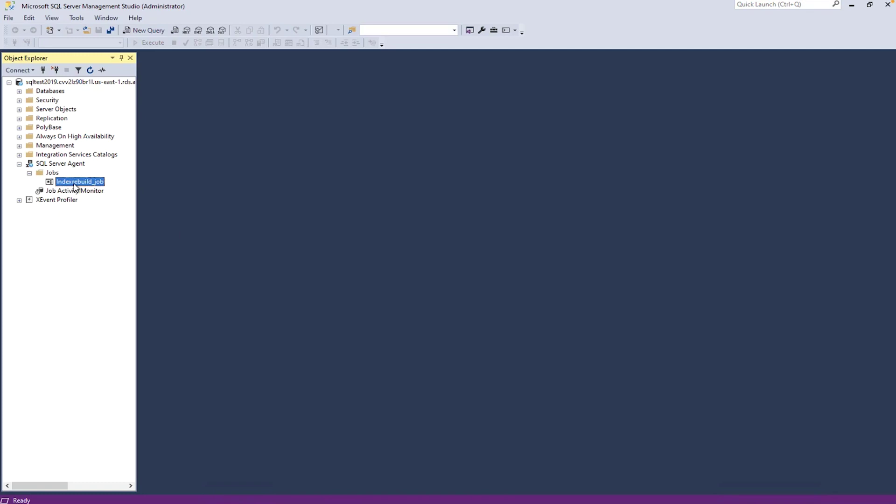
right_click(75, 185)
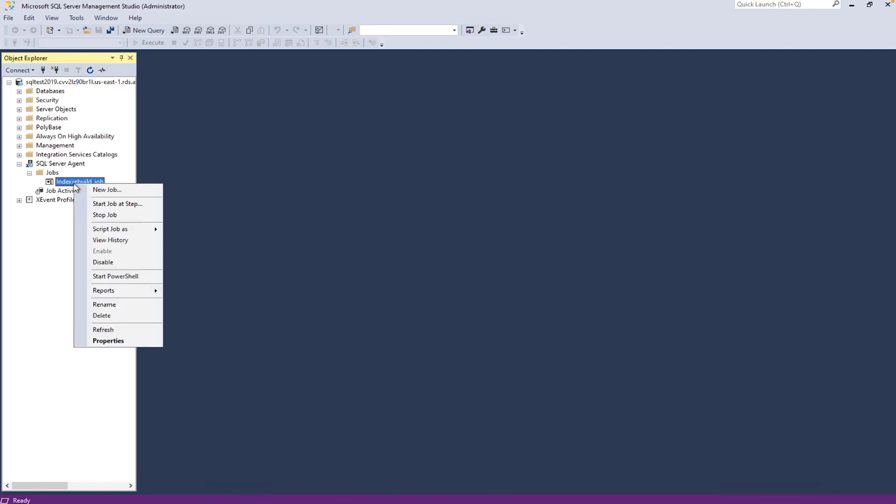
left_click(128, 204)
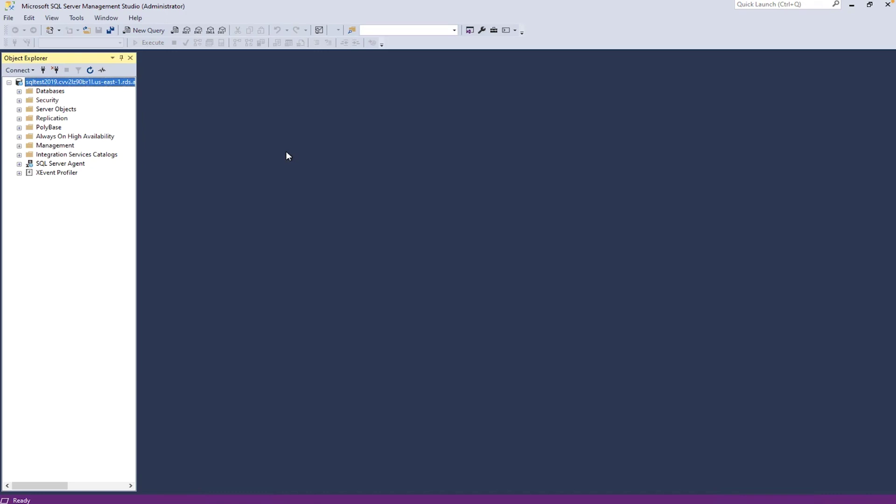
Step: Paste the index rebuild script into a new query and execute it
left_click(147, 30)
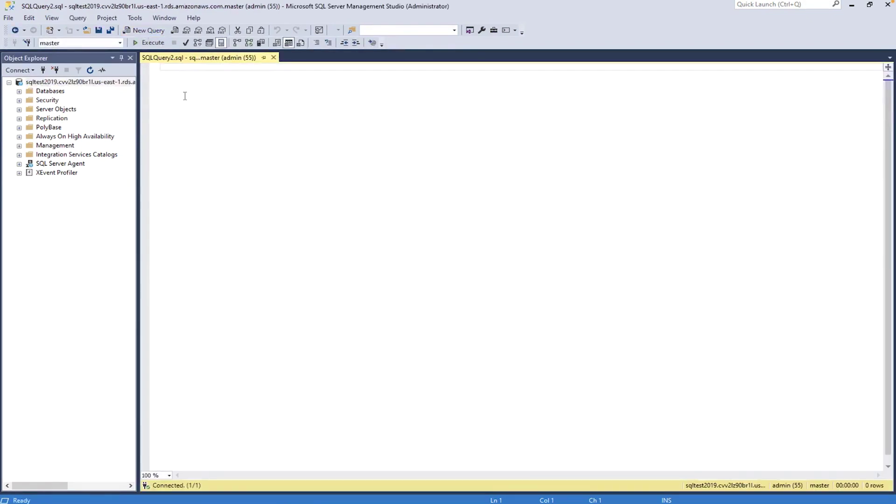
key("ctrl+v")
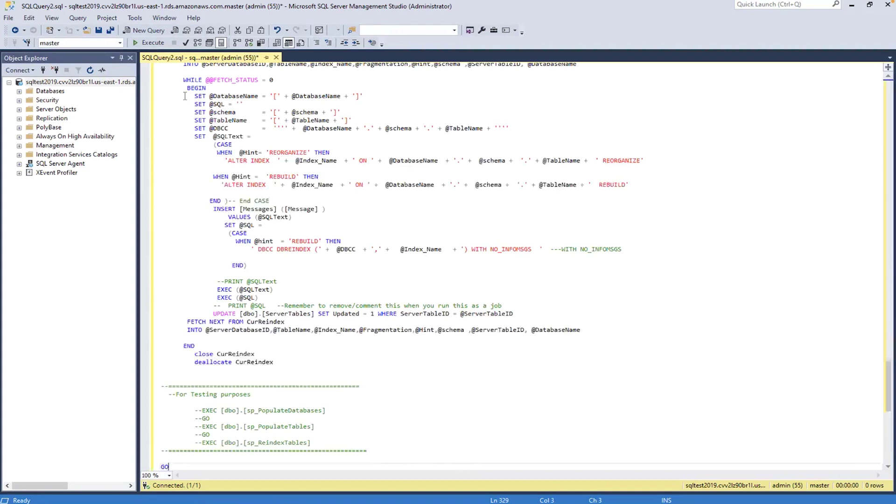
left_click(151, 43)
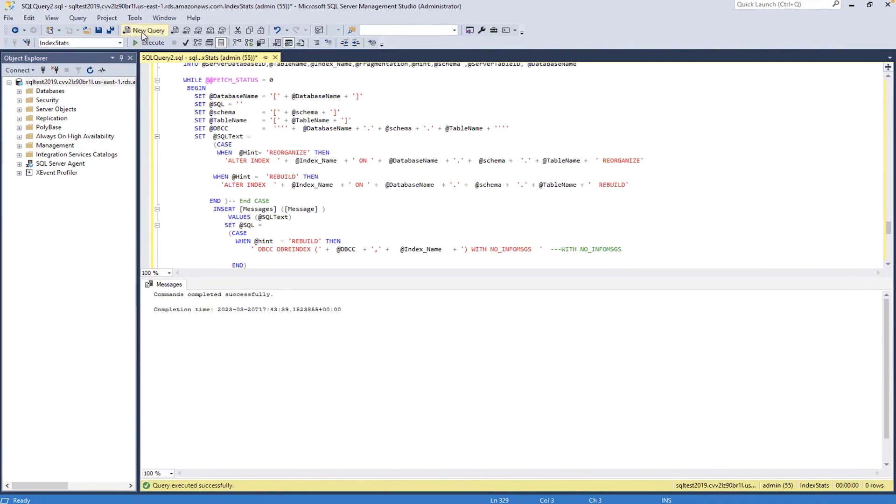
Step: Execute the pasted defragmentation job-creation script in a new query, then expand SQL Server Agent
left_click(143, 30)
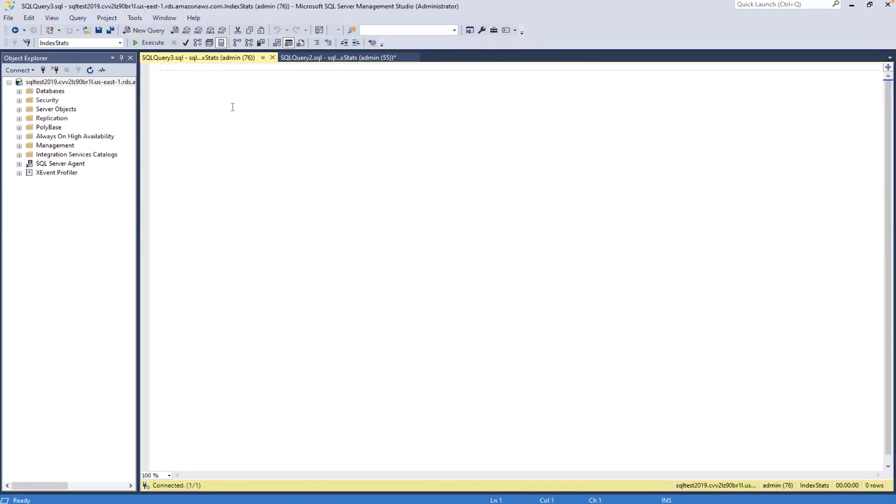
key("ctrl+v")
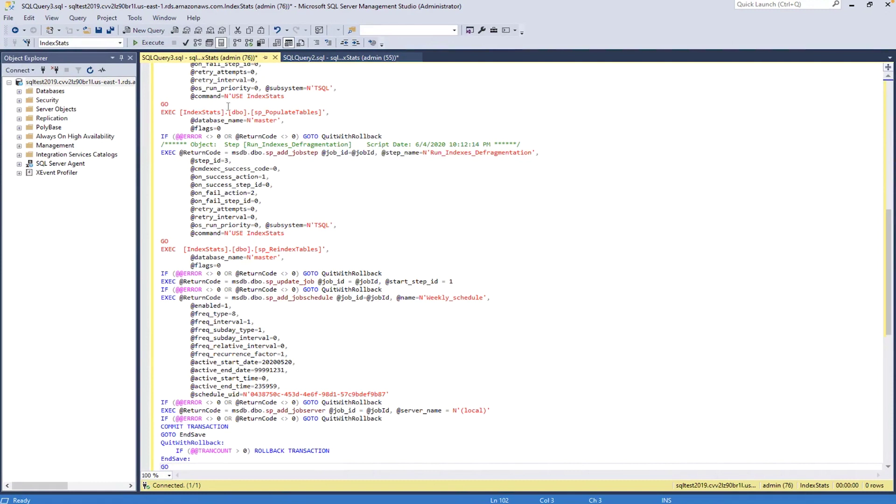
left_click(153, 43)
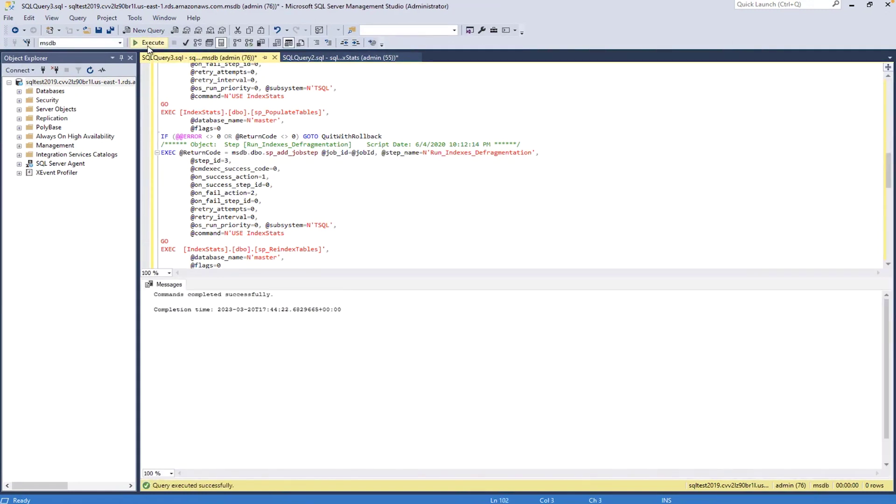
left_click(22, 164)
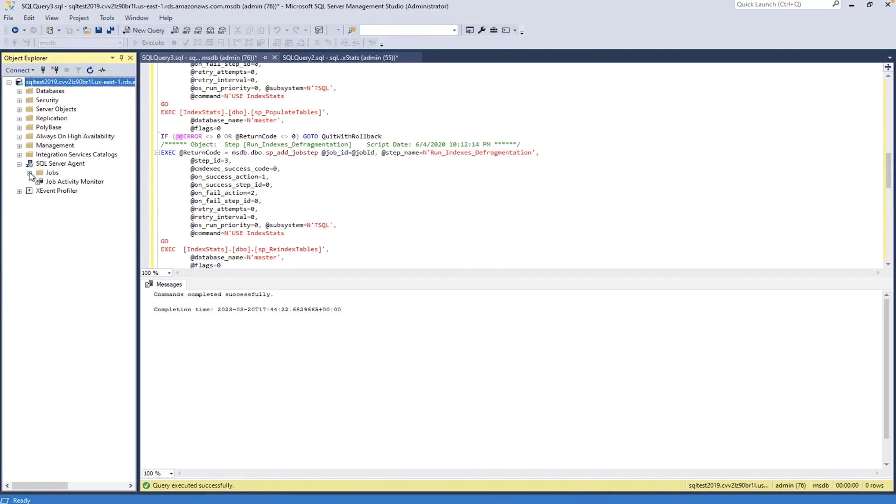
Step: Start Index_Maintenance_Weekly at its first step via Start Job at Step
left_click(31, 173)
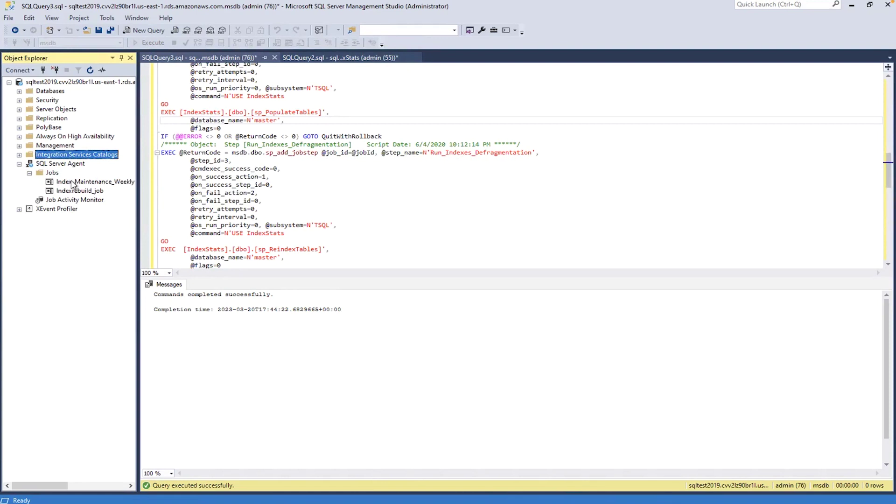
left_click(72, 182)
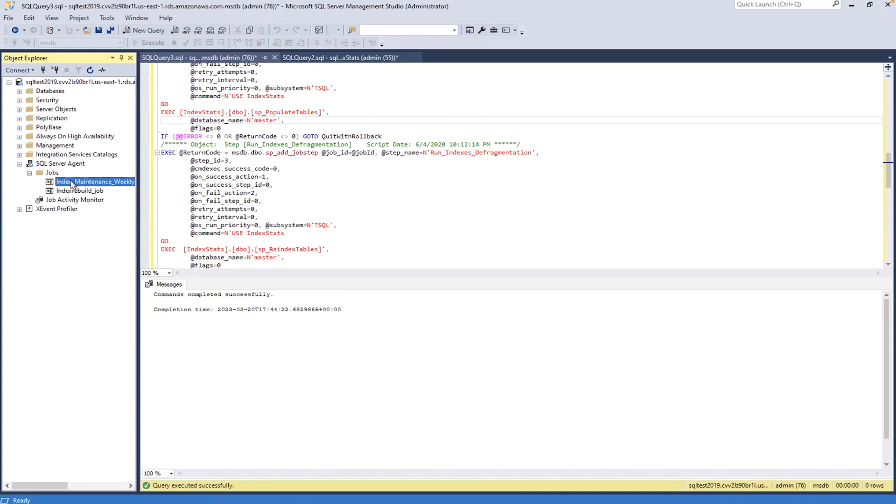
right_click(72, 183)
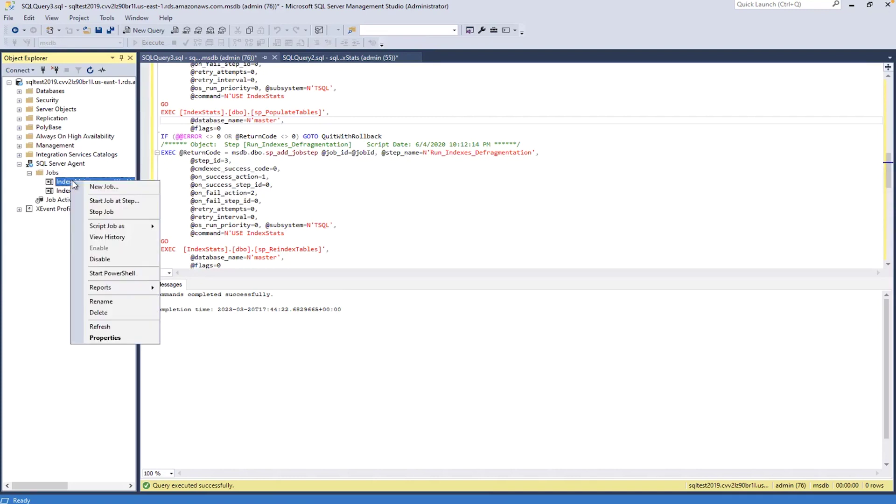
left_click(102, 202)
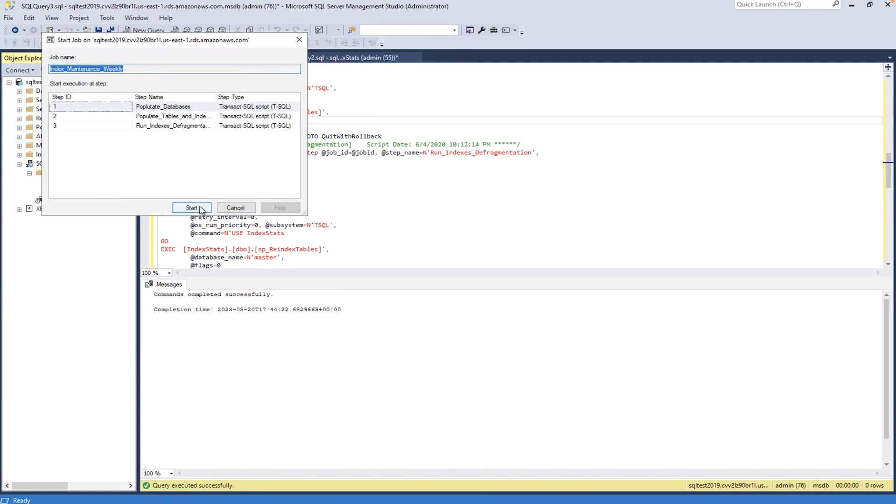
left_click(191, 208)
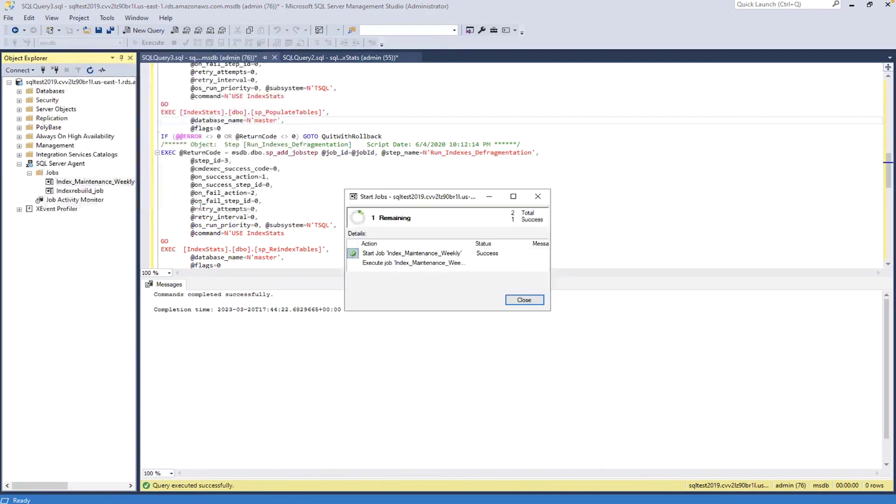